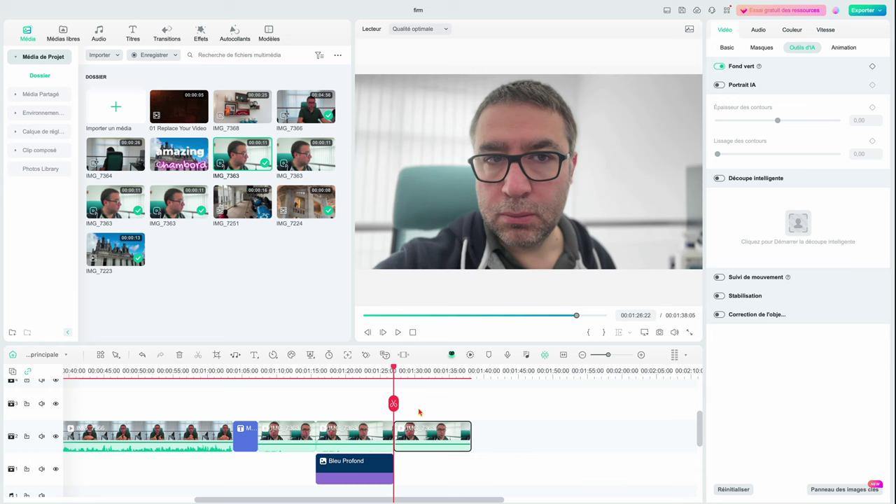
Step: Enable Portrait IA on the selected IMG_7363 clip and set its contour thickness (Épaisseur des contours) to 12
mouse_move(883, 5)
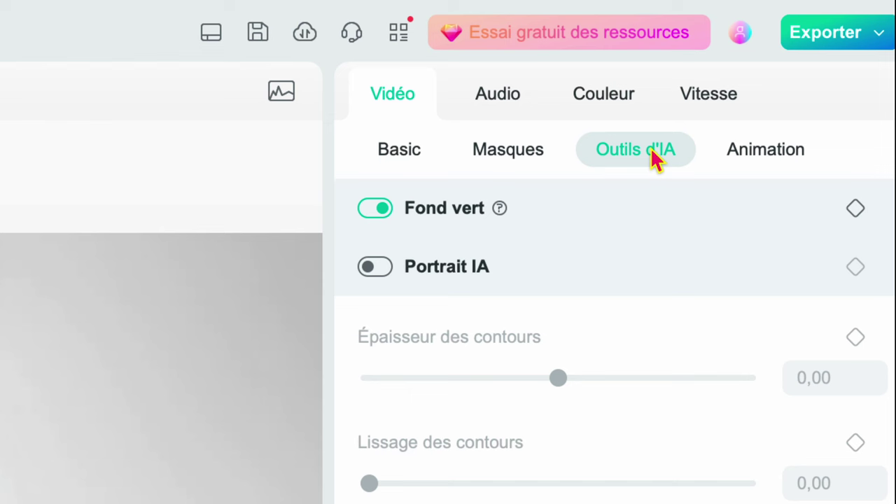
click(378, 270)
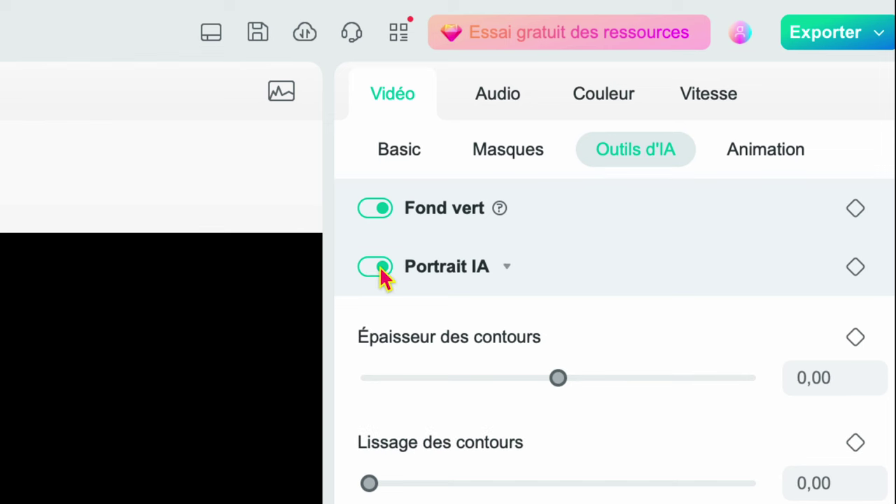
click(380, 270)
click(380, 270)
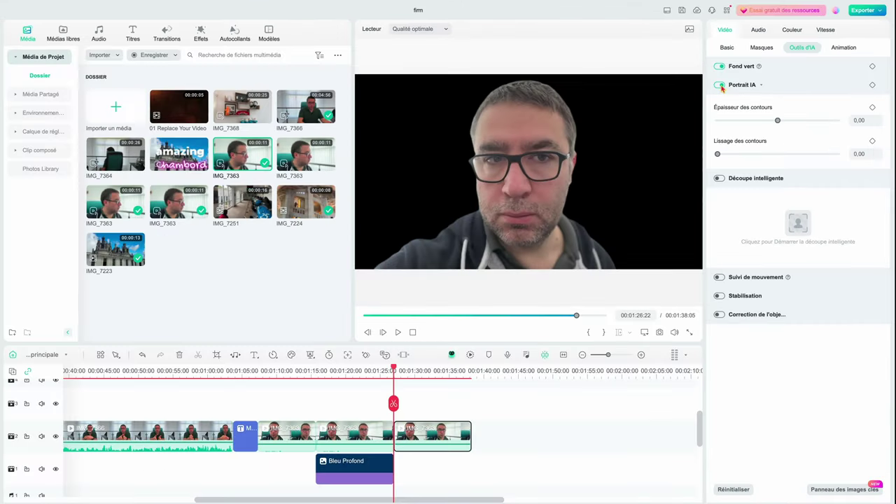
click(722, 85)
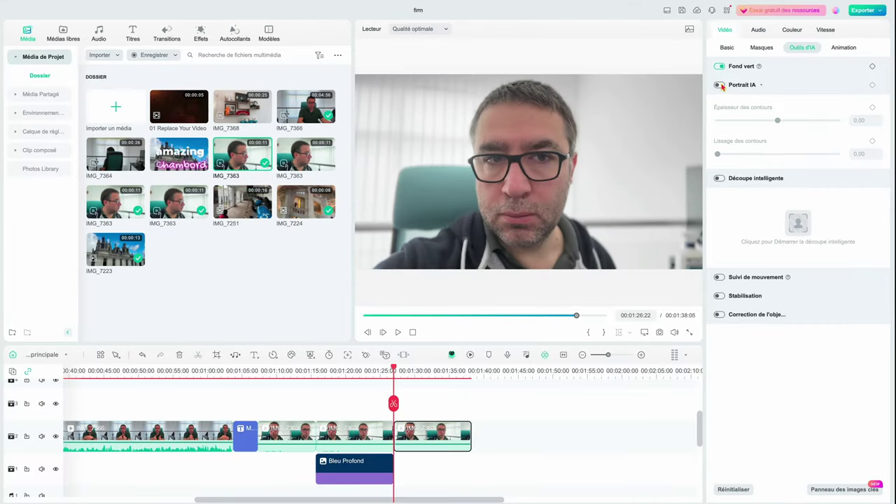
click(722, 86)
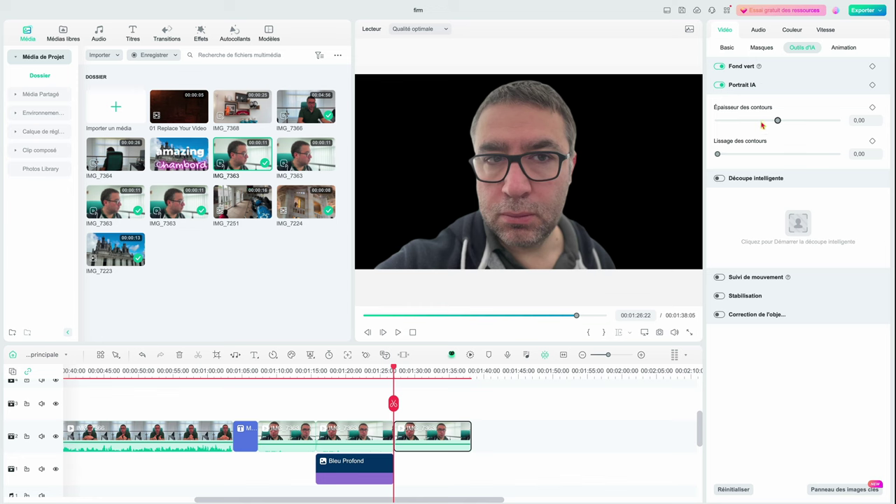
mouse_move(769, 122)
mouse_down()
mouse_move(712, 121)
mouse_move(836, 122)
mouse_move(785, 129)
mouse_up()
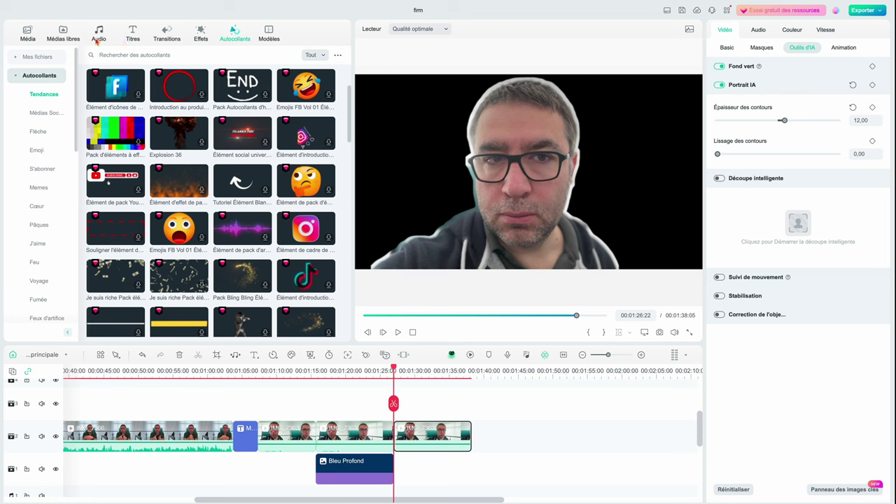
Step: Place the Rouge solid colour from the library's Couleur unie category on the track beneath the cut-out clip and preview it
click(53, 40)
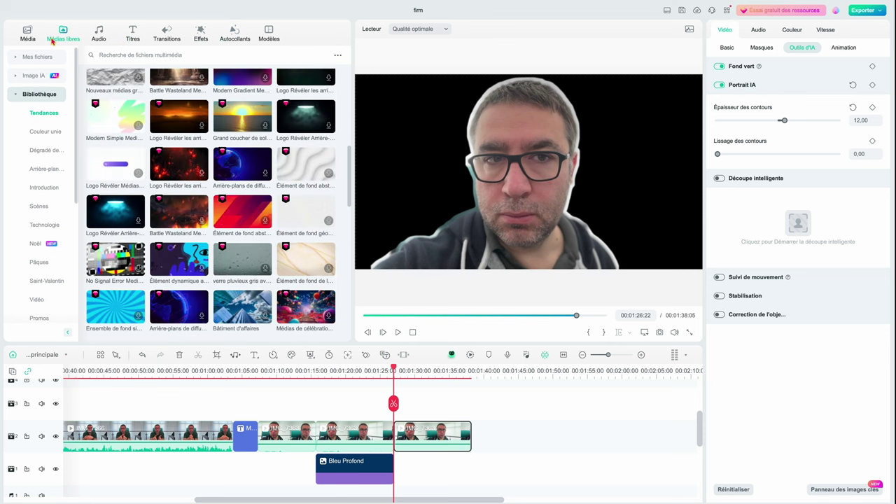
scroll(147, 135, down, 10)
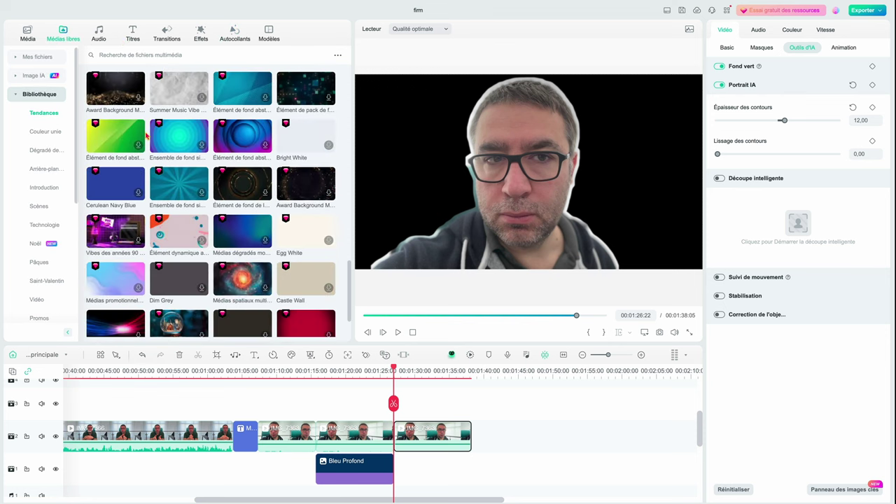
scroll(147, 135, down, 3)
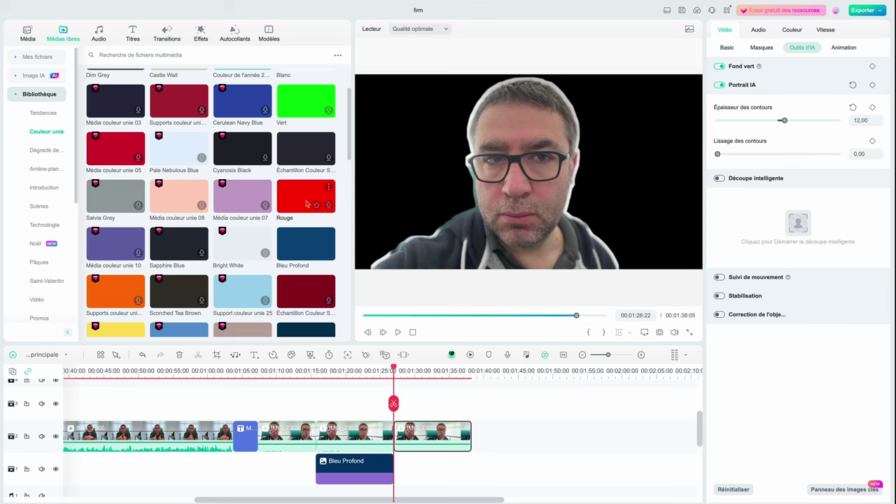
drag(318, 200, 411, 475)
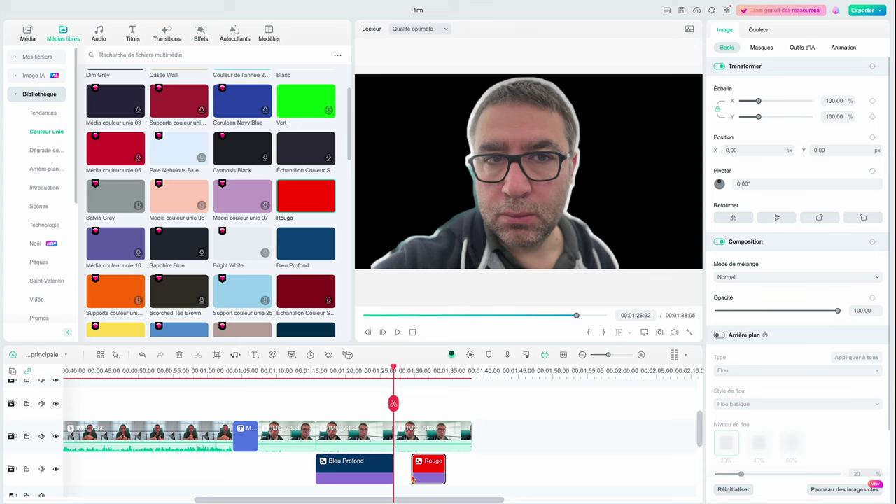
click(405, 410)
key(space)
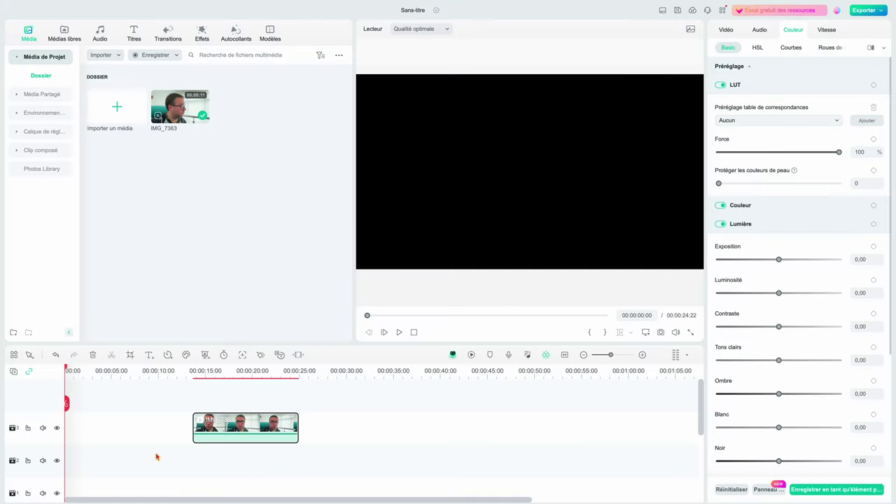
Step: Move the IMG_7363 clip earlier on its track, to start at about 10 seconds
click(208, 404)
click(234, 435)
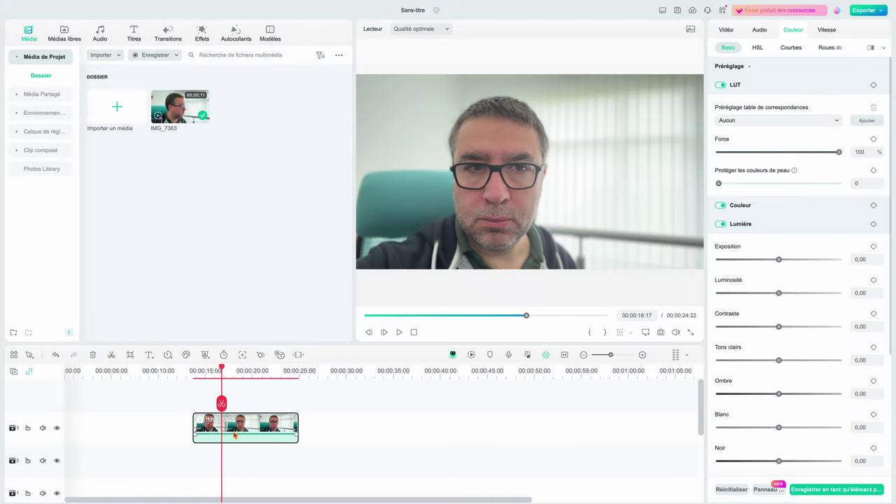
click(241, 391)
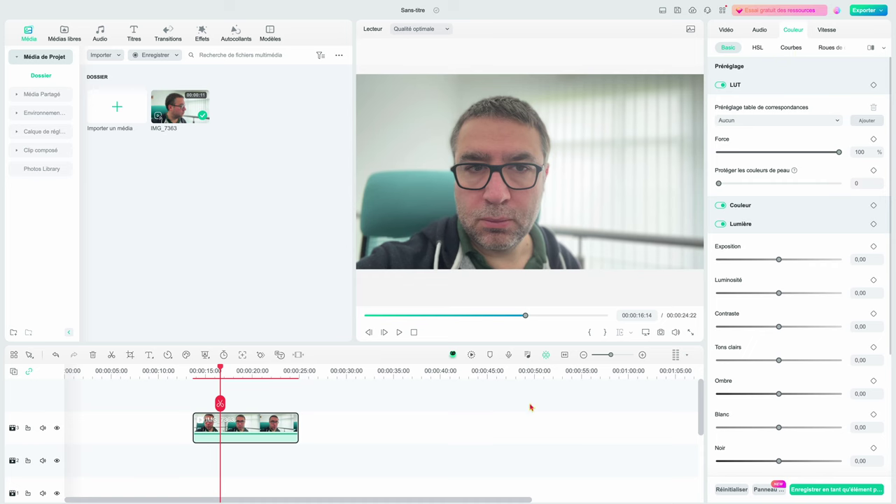
click(449, 413)
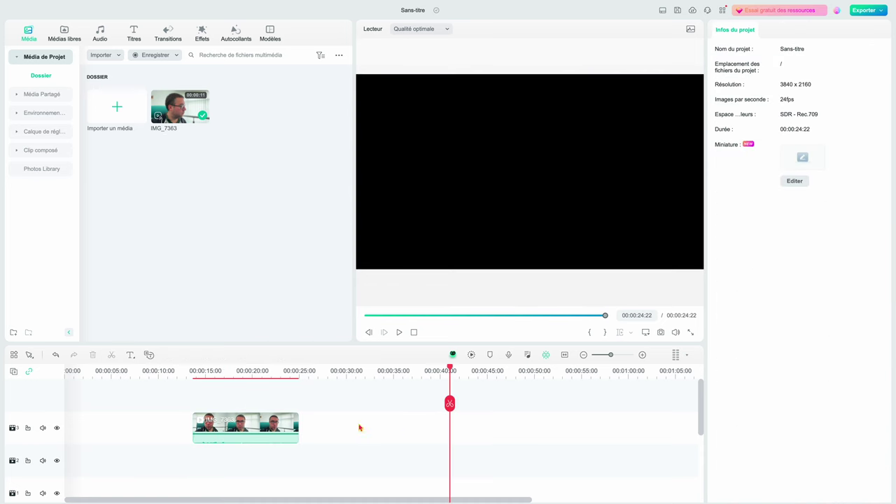
click(219, 394)
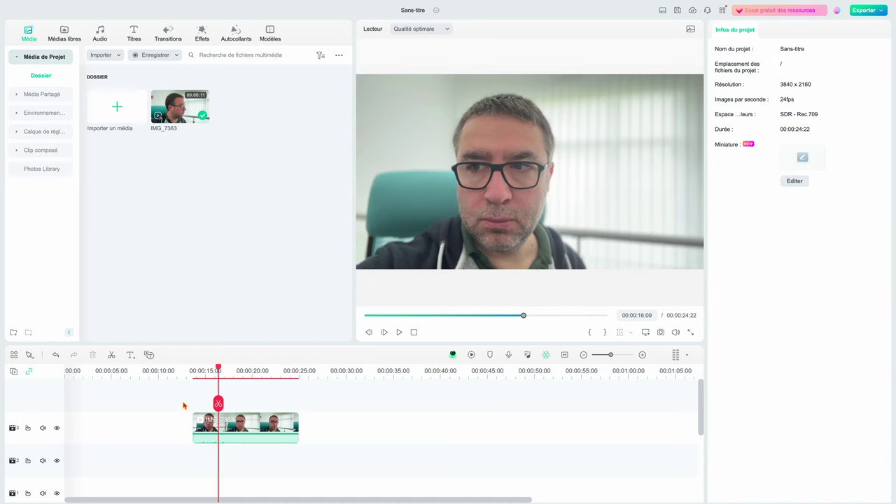
click(182, 398)
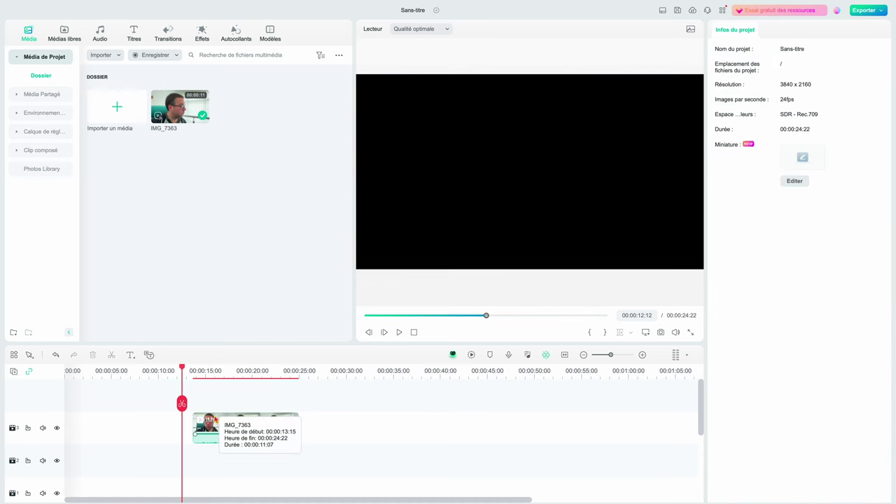
click(215, 406)
drag(211, 420, 181, 419)
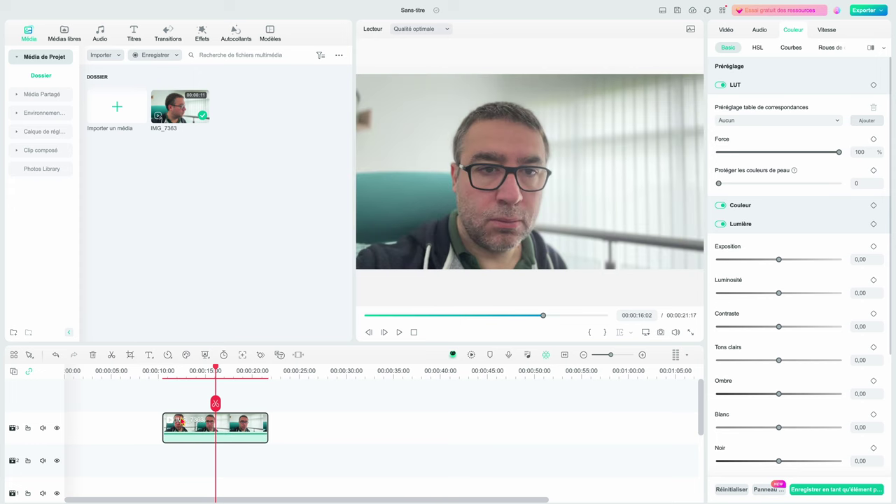
Step: Apply the Film cool LUT preset to the IMG_7363 clip in its basic colour settings
click(791, 48)
click(729, 48)
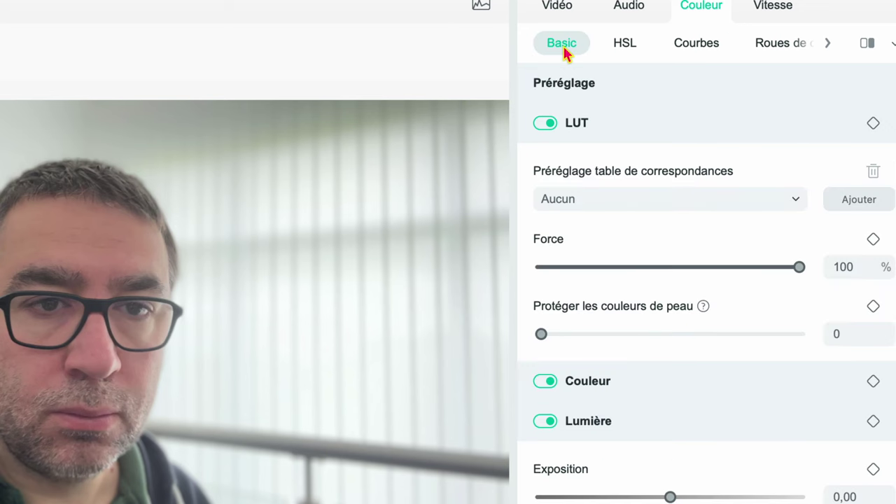
click(561, 128)
click(565, 128)
click(570, 202)
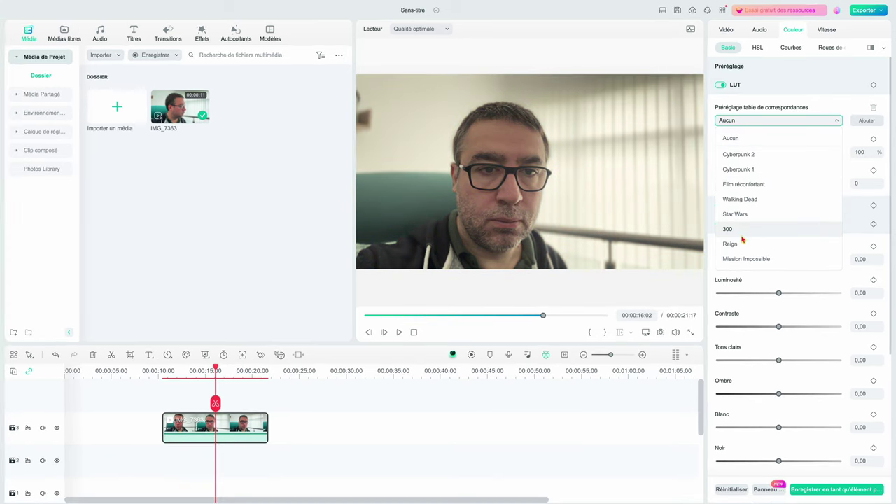
scroll(741, 258, down, 3)
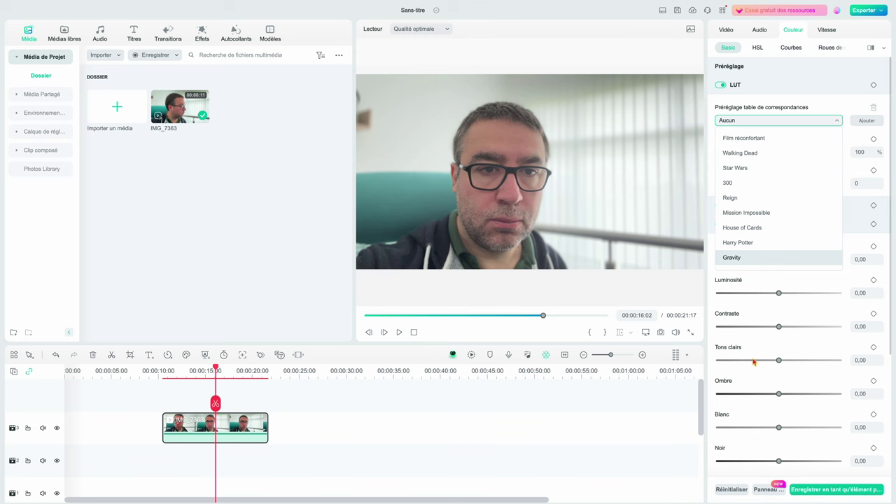
scroll(758, 236, down, 6)
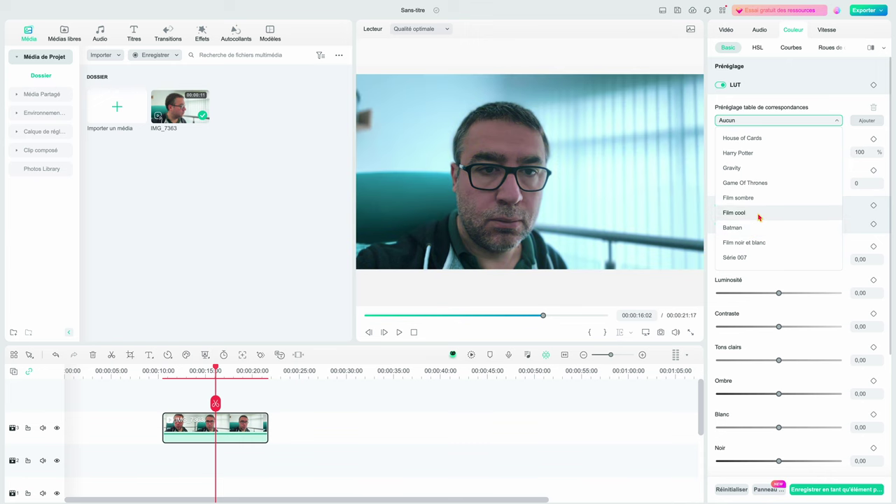
click(758, 217)
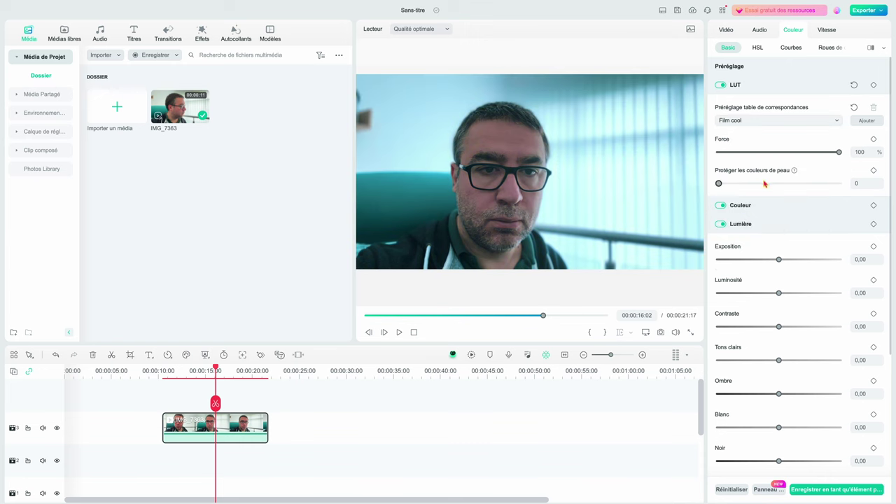
Step: Set the clip's skin colour protection (Protéger les couleurs de peau) to 100 and play back the result
click(724, 184)
drag(724, 185, 844, 195)
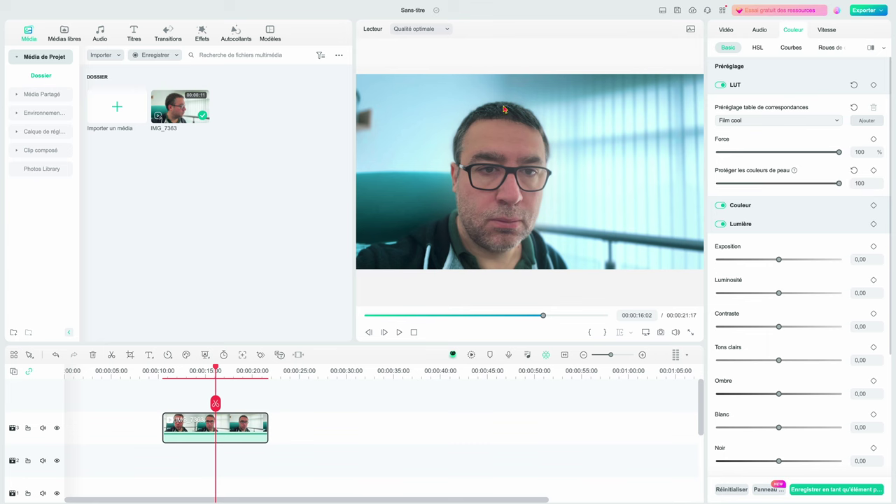
key(space)
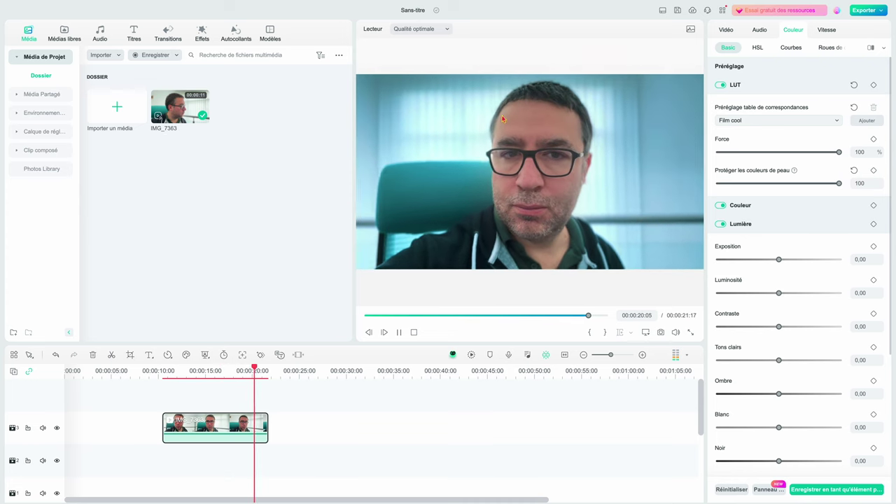
key(space)
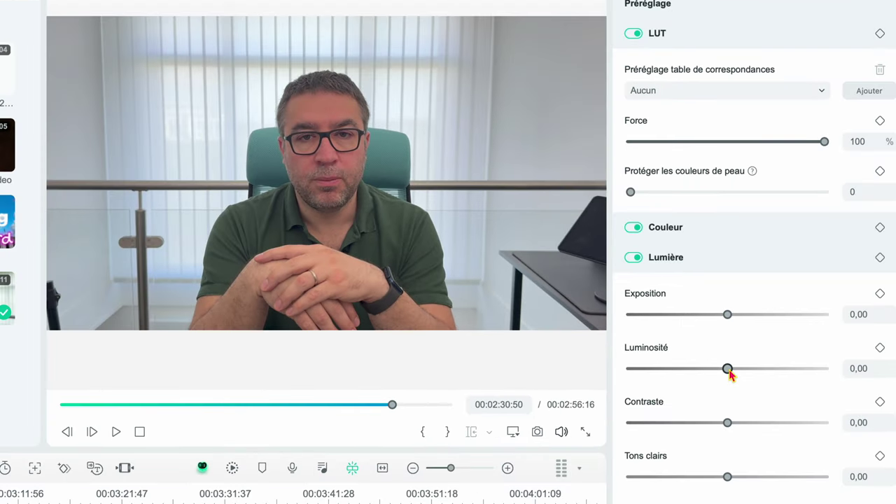
Step: Set the clip's brightness (Luminosité) to 16 and its exposure (Exposition) to 5
drag(728, 371, 743, 373)
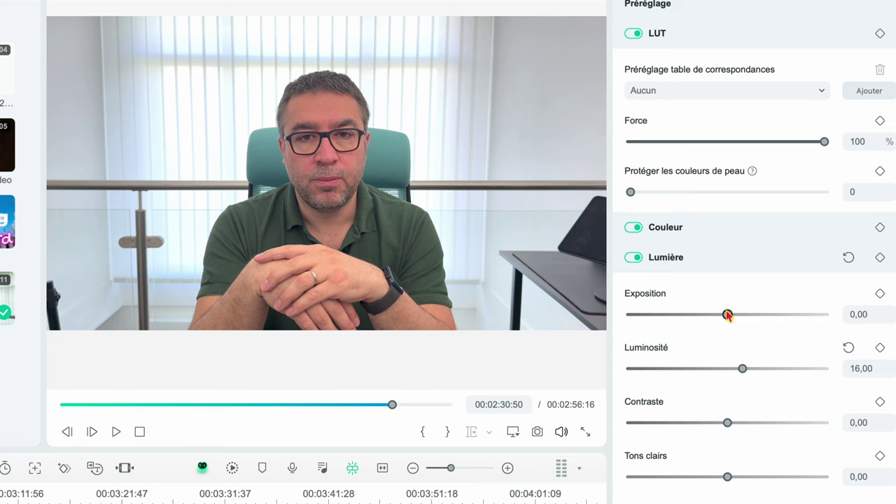
mouse_move(728, 314)
mouse_down()
mouse_move(716, 315)
mouse_move(740, 316)
mouse_move(732, 315)
mouse_up()
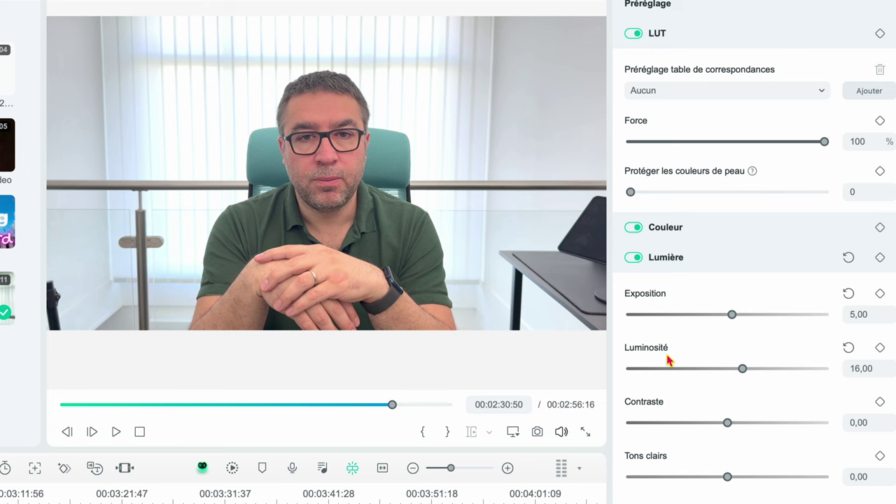
scroll(668, 360, down, 3)
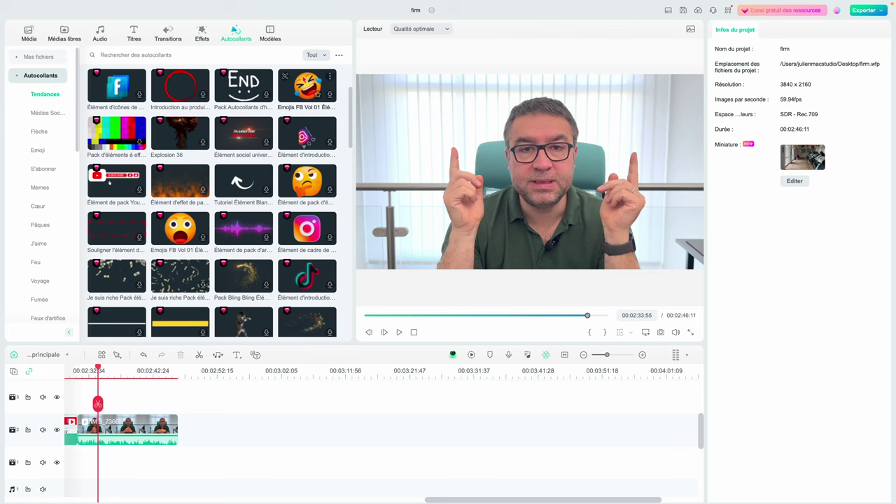
Step: Filter the stickers to Payant and place the thinking-face emoji at the playhead, on the track above the main clip
click(318, 55)
click(322, 91)
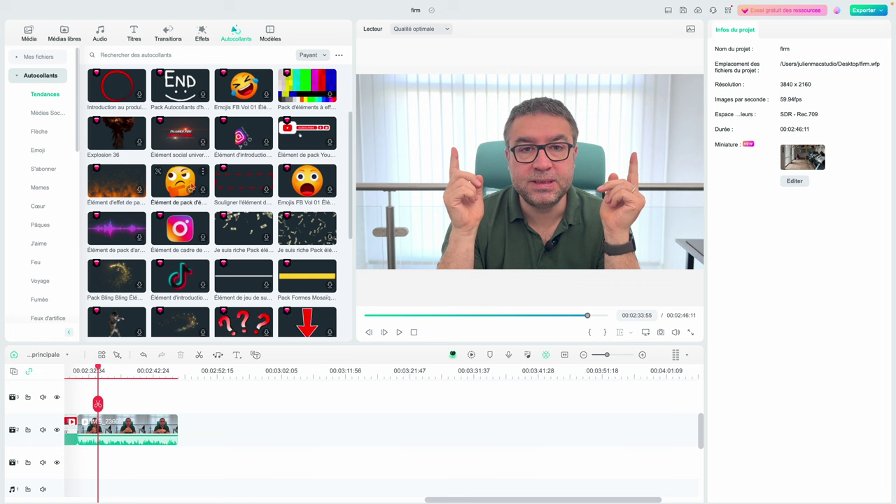
drag(191, 187, 94, 406)
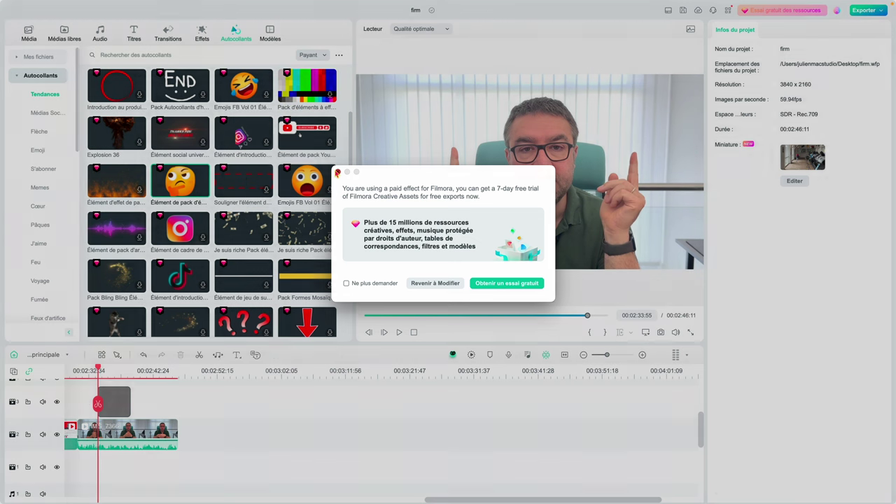
click(336, 172)
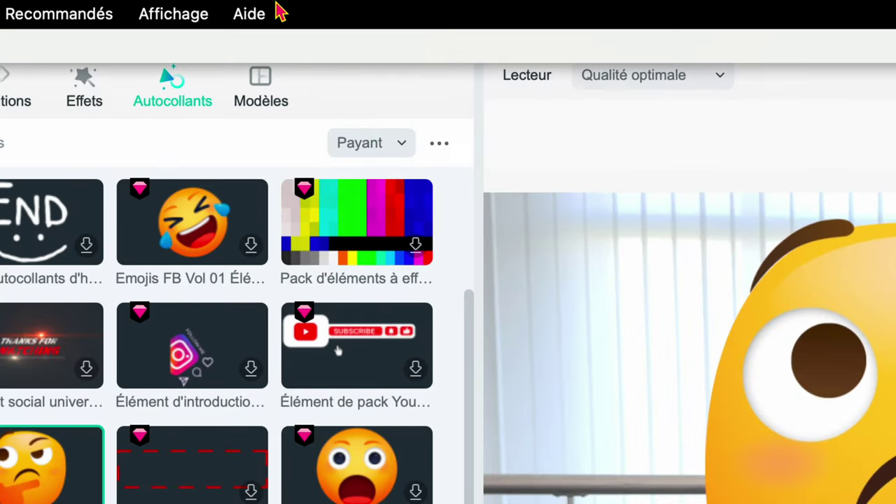
Step: Delete the thinking-face sticker from the timeline and browse the stickers filtered to Gratuit down to the Flèche category
click(376, 145)
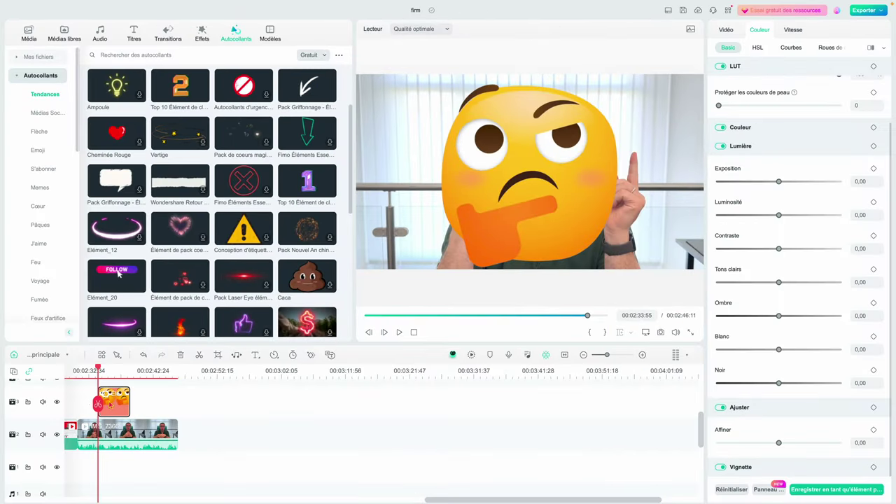
key(Delete)
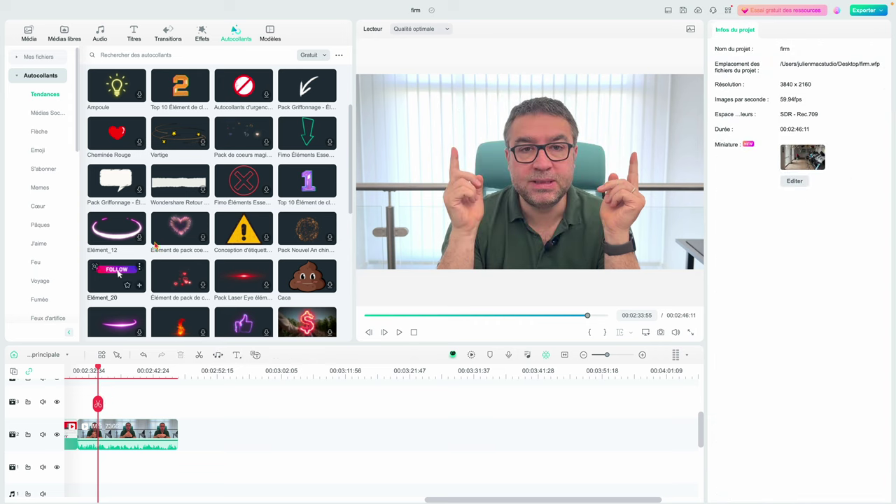
scroll(155, 243, down, 15)
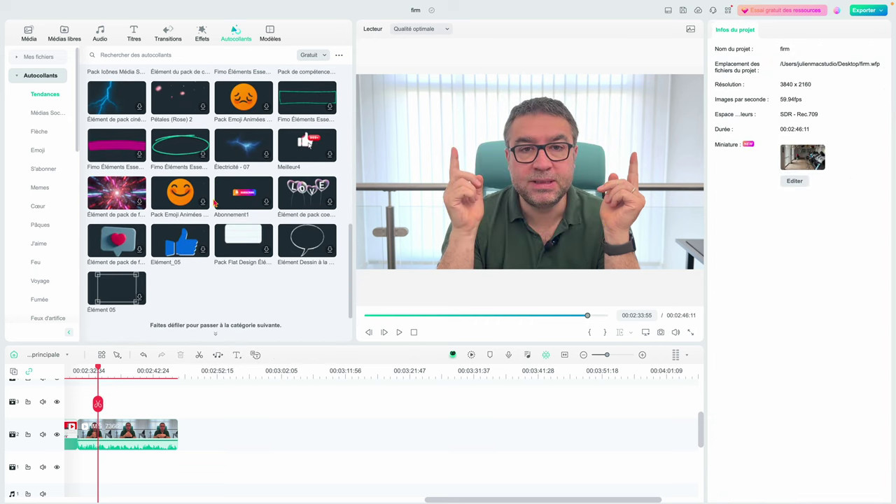
scroll(215, 203, down, 3)
scroll(215, 203, down, 10)
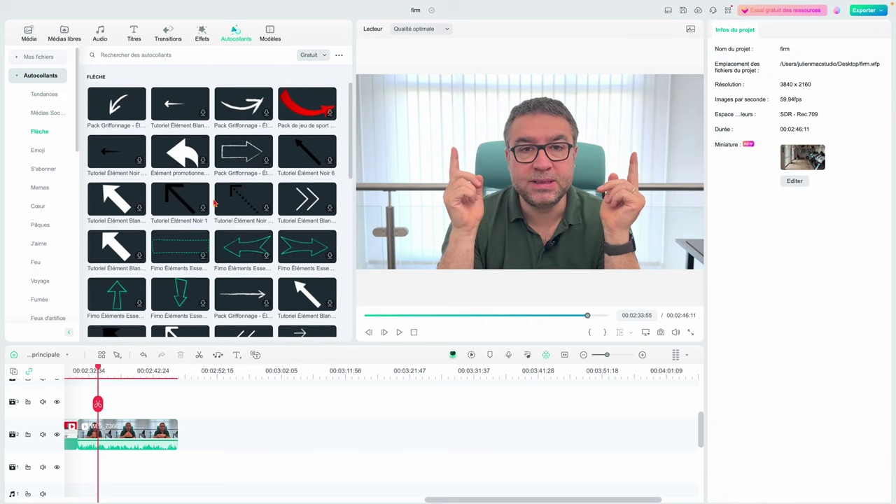
Step: Place the free sunglasses emoji sticker at the playhead on the track above the main clip, and shrink it into the frame's upper-left corner
scroll(215, 203, down, 8)
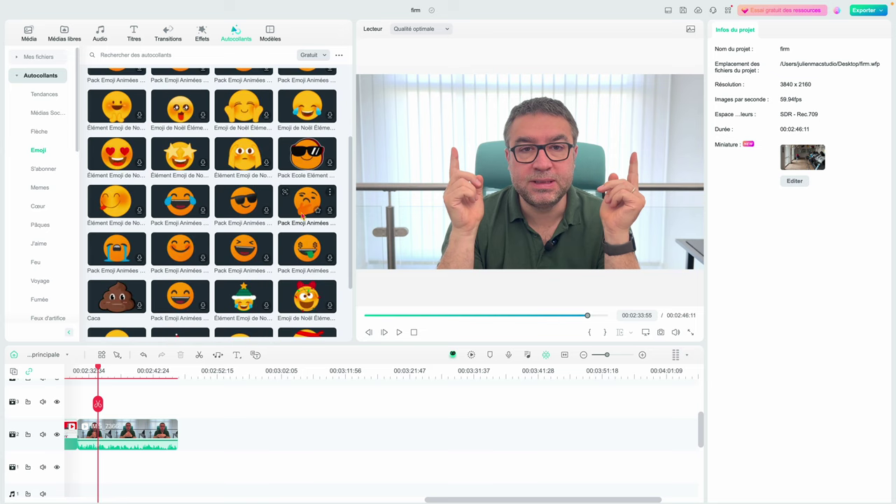
drag(303, 175, 97, 401)
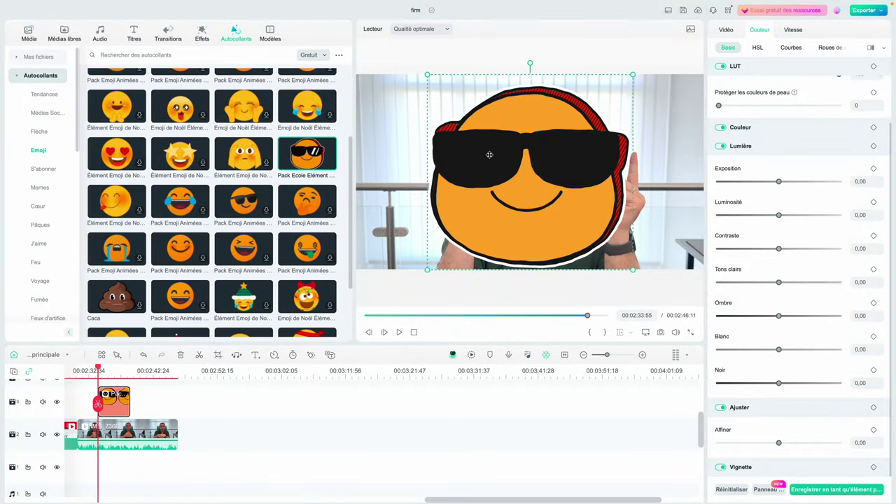
drag(505, 161, 424, 125)
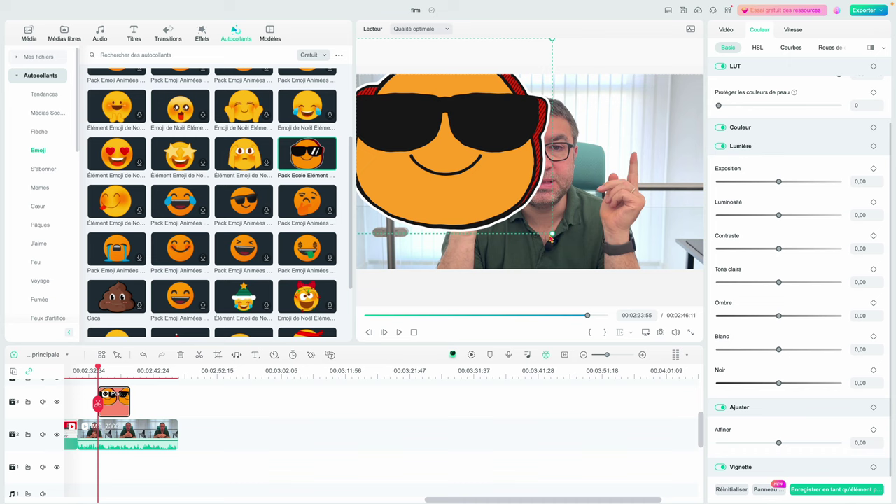
drag(550, 238, 545, 233)
drag(502, 183, 506, 191)
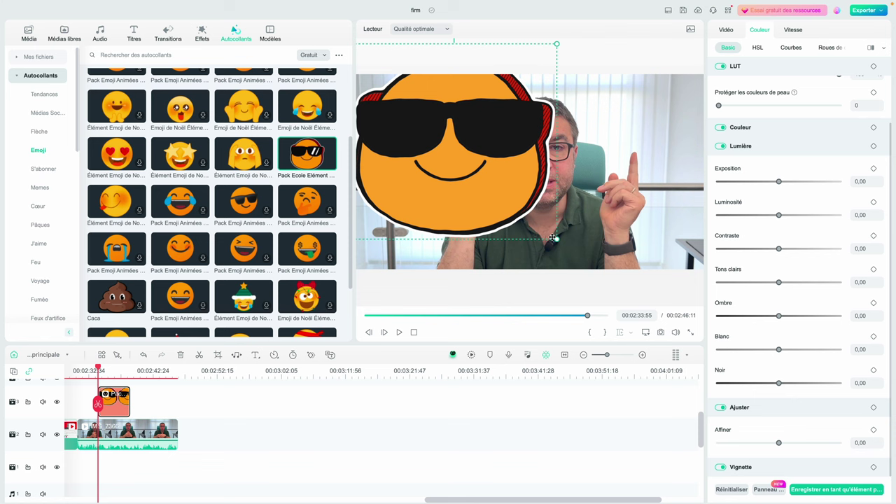
drag(553, 238, 419, 136)
scroll(319, 266, down, 3)
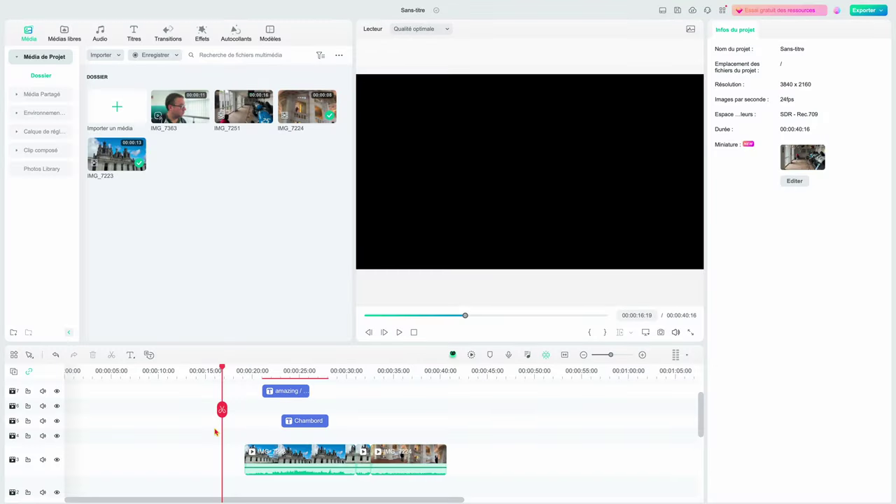
Step: Play back the Chambord sequence, then combine its two titles and video clips into a compound clip named comp2024
drag(239, 409, 244, 409)
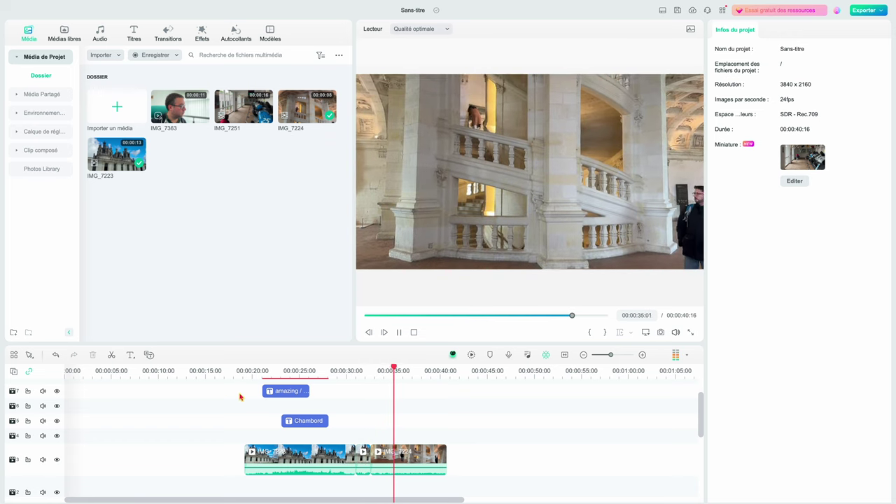
drag(240, 396, 483, 476)
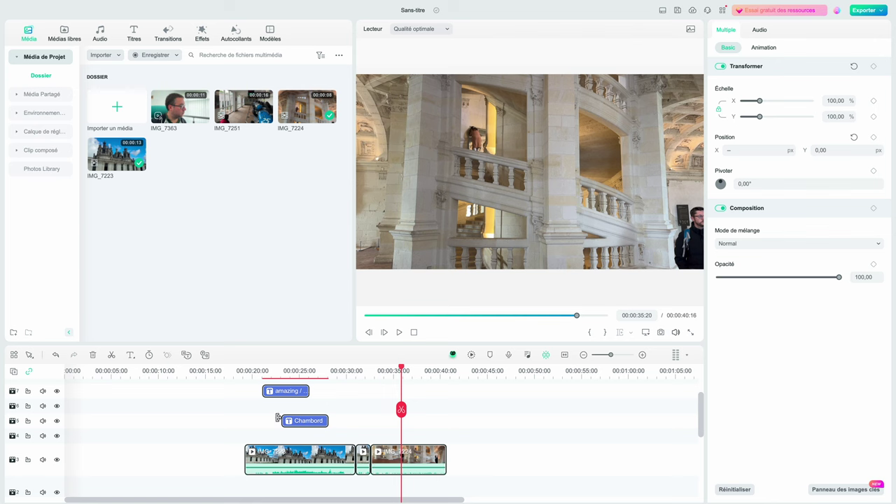
right_click(288, 453)
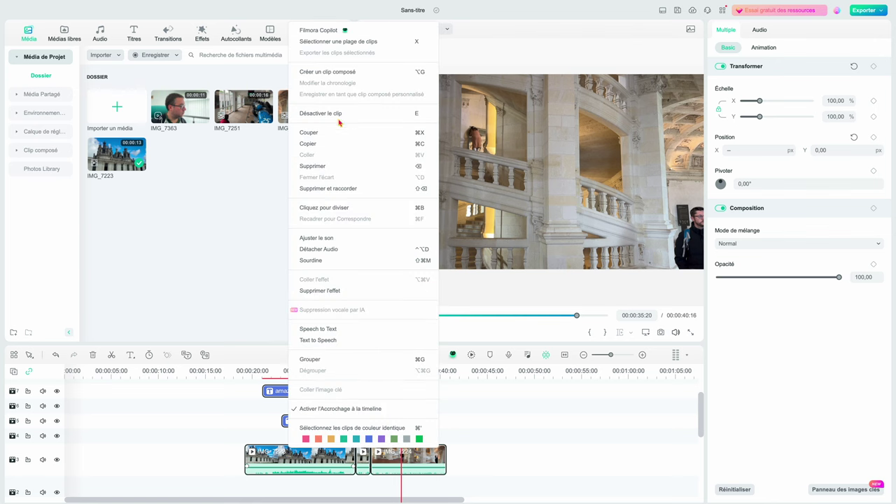
click(327, 72)
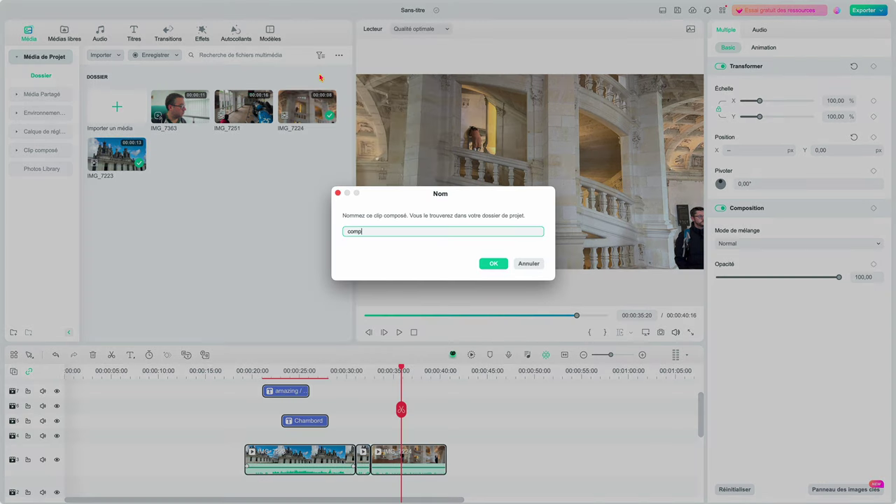
text(comp2024)
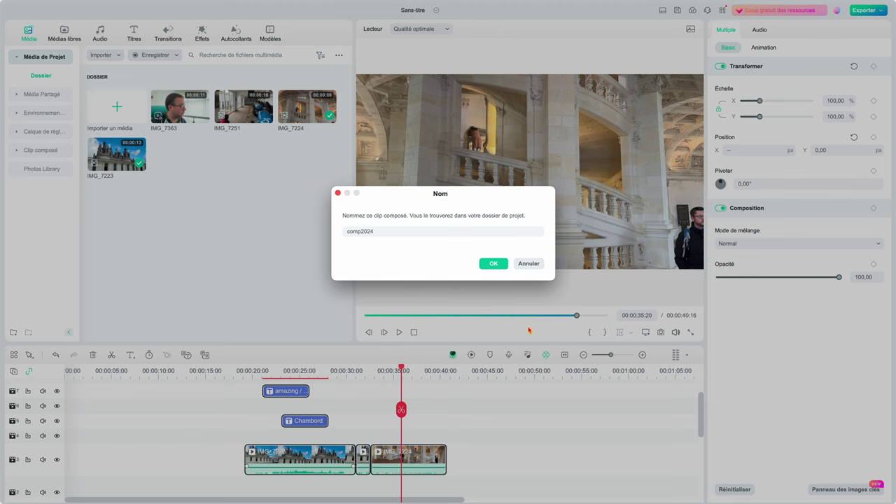
click(492, 264)
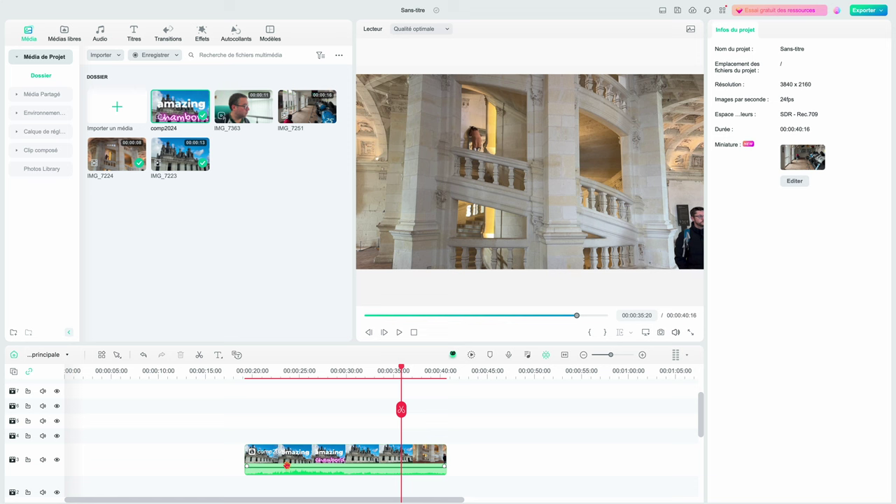
Step: Scrub through the title section of the comp2024 compound clip and open its contents as a separate timeline, accepting the reminder
click(274, 423)
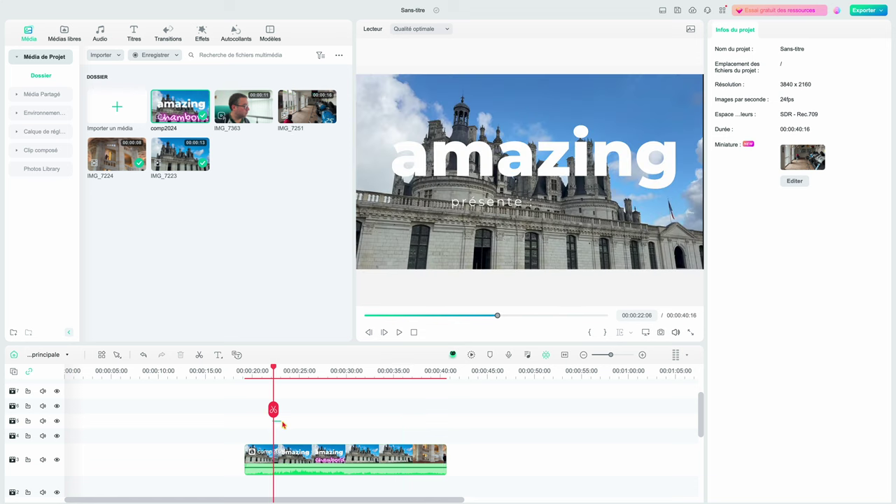
drag(275, 413, 309, 412)
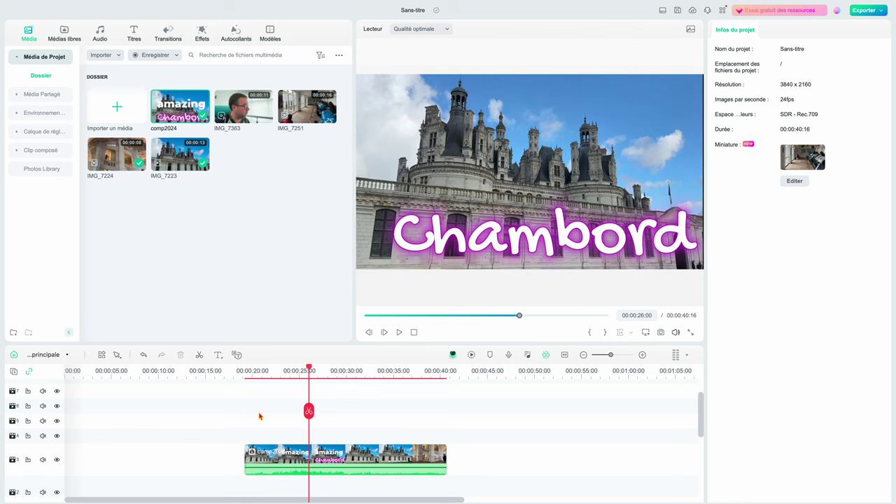
double_click(277, 459)
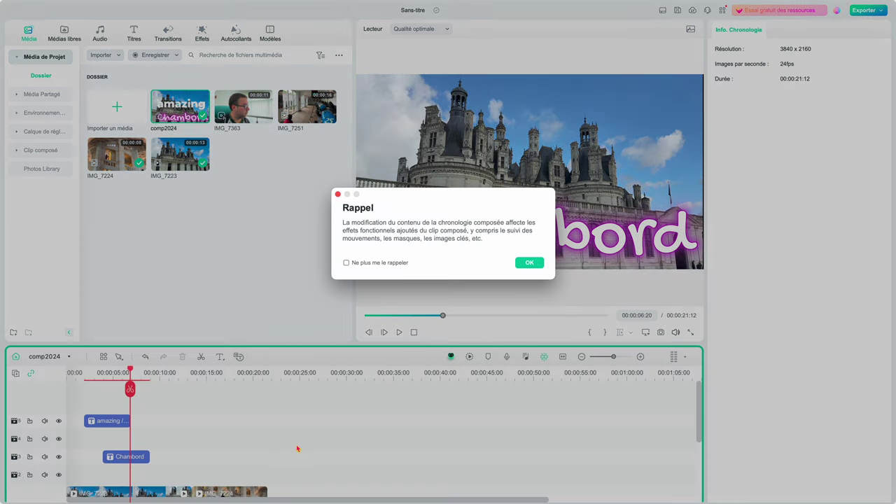
click(530, 263)
Step: Select the IMG_7224 clip inside comp2024 and return to the main timeline (Chronologie principale)
scroll(285, 435, down, 2)
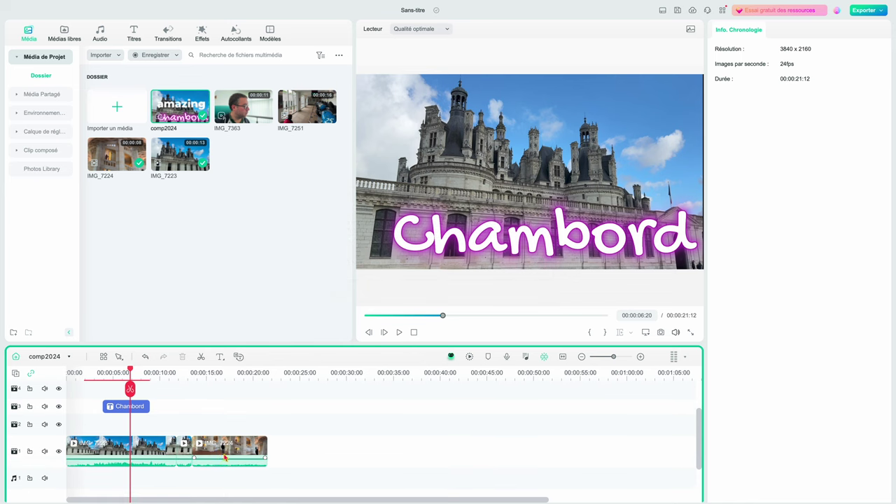
mouse_move(256, 454)
mouse_down()
mouse_move(274, 453)
mouse_move(284, 428)
mouse_move(256, 450)
mouse_up()
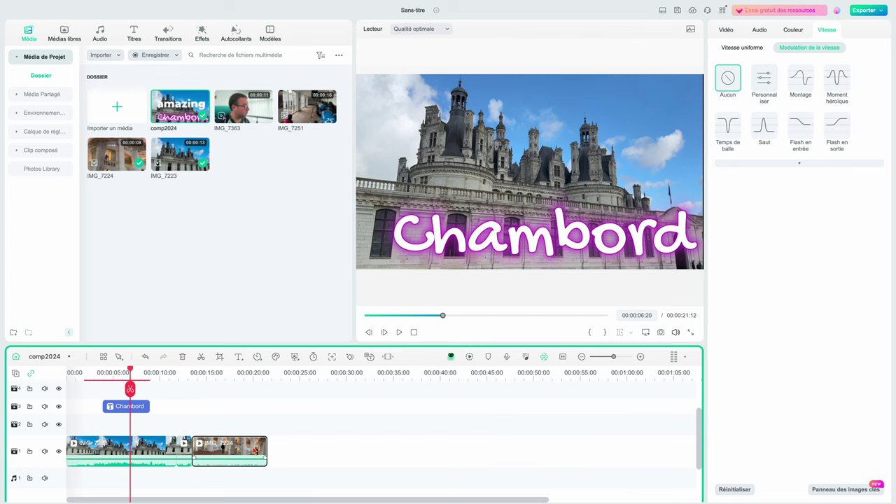
click(49, 359)
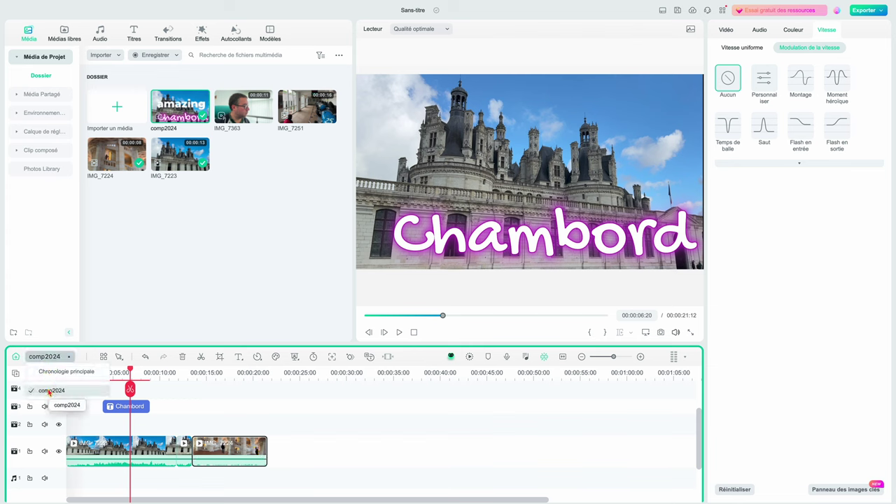
click(53, 373)
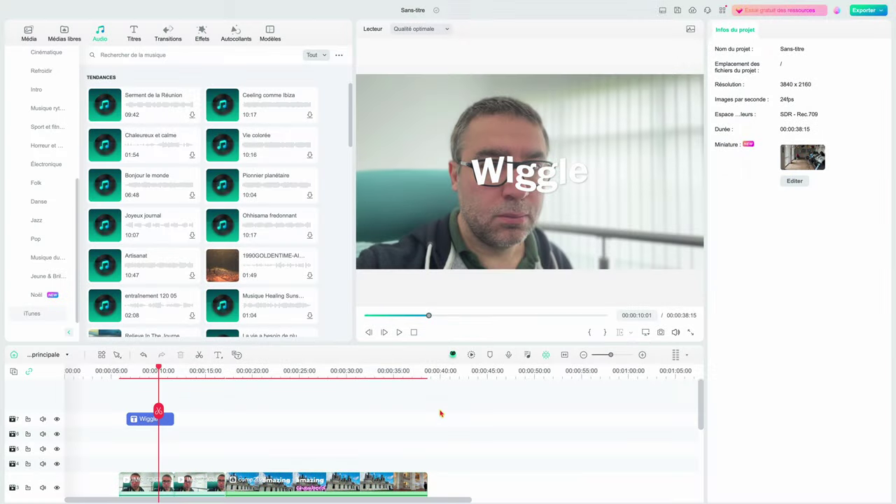
Step: Show the Noël category of the music library and preview the Disney Fantastique track
drag(518, 425, 418, 398)
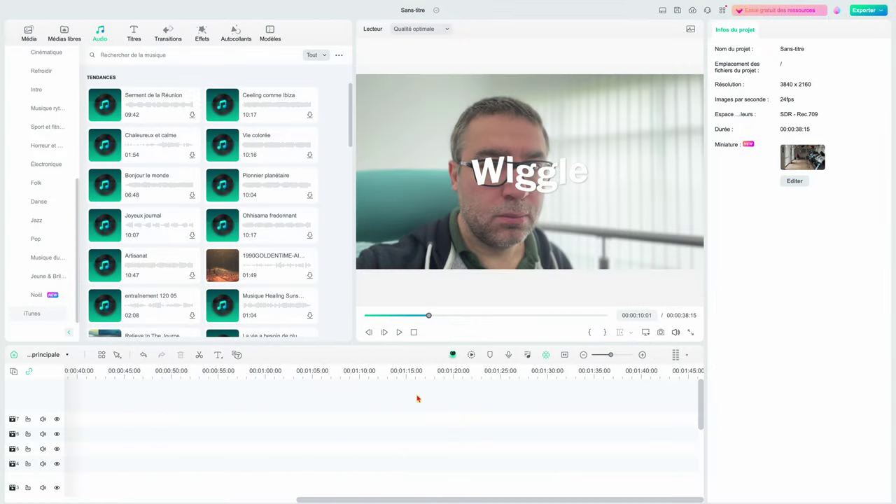
click(372, 400)
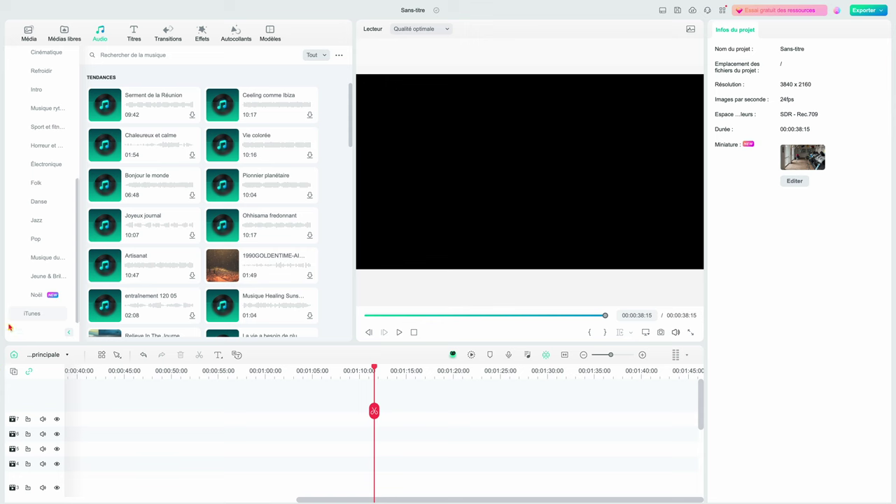
click(36, 299)
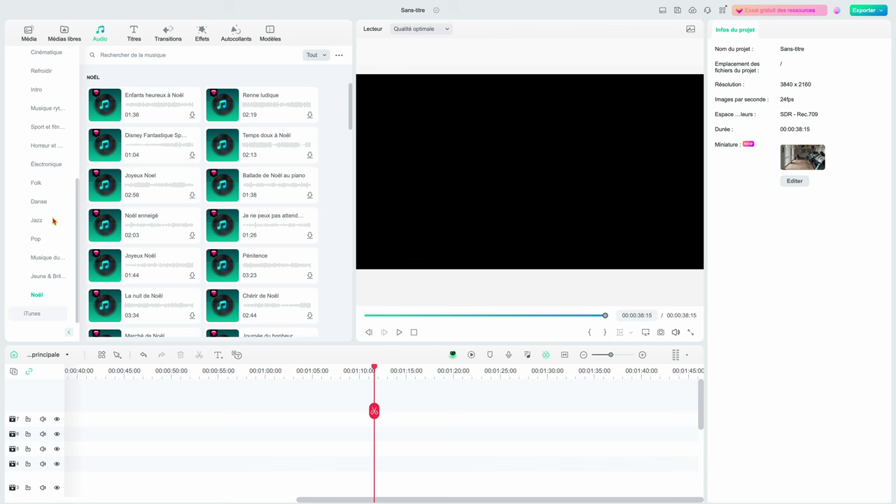
click(105, 150)
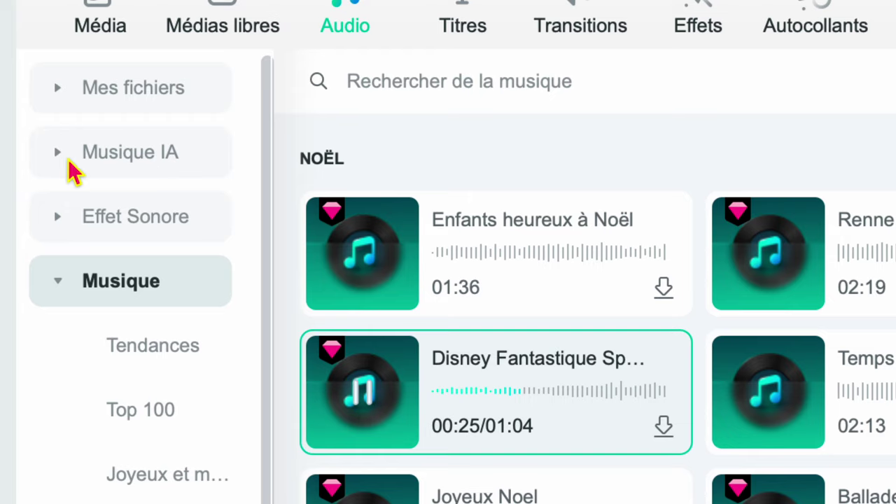
Step: Open the AI music generator and set the mood to Émotionnel and the music duration to 02:11
click(19, 81)
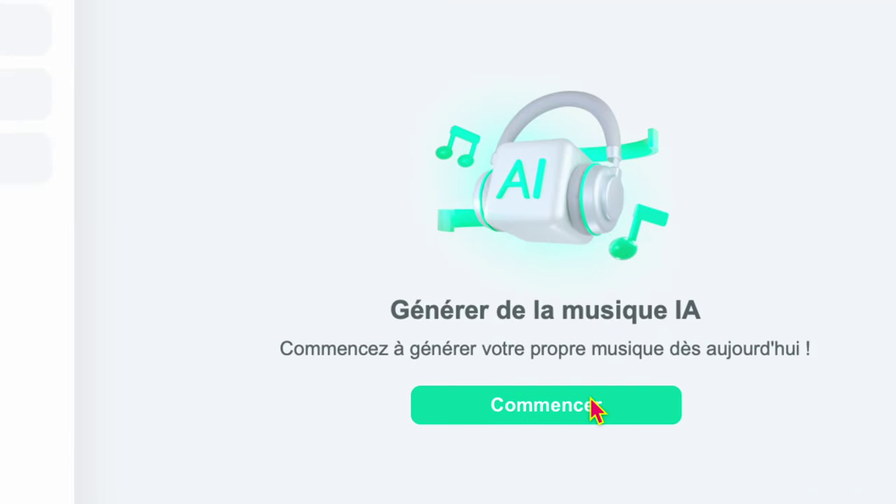
click(591, 406)
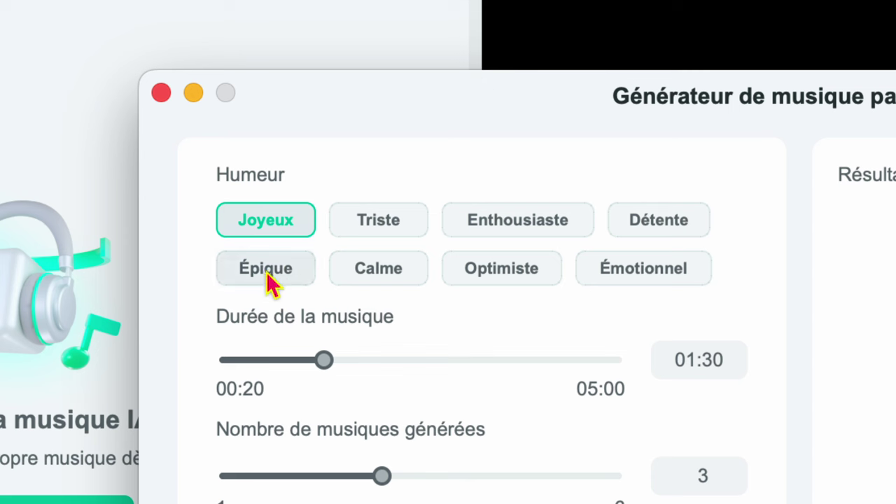
click(642, 272)
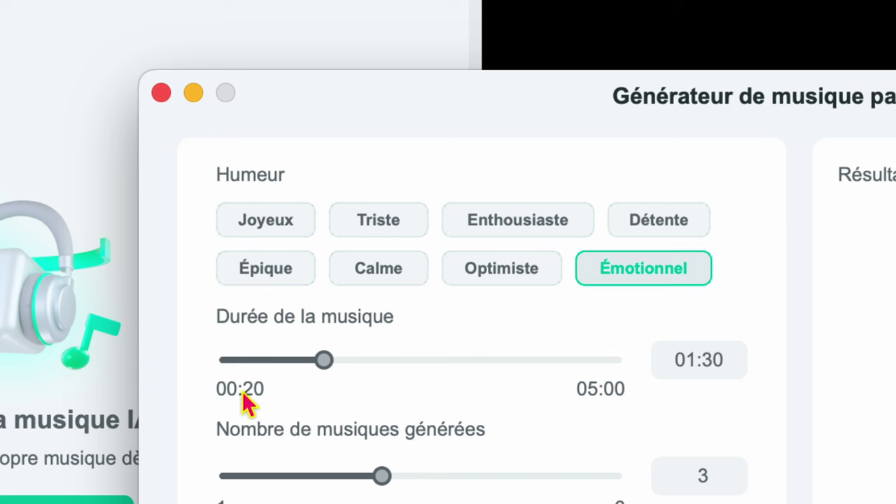
drag(324, 360, 381, 361)
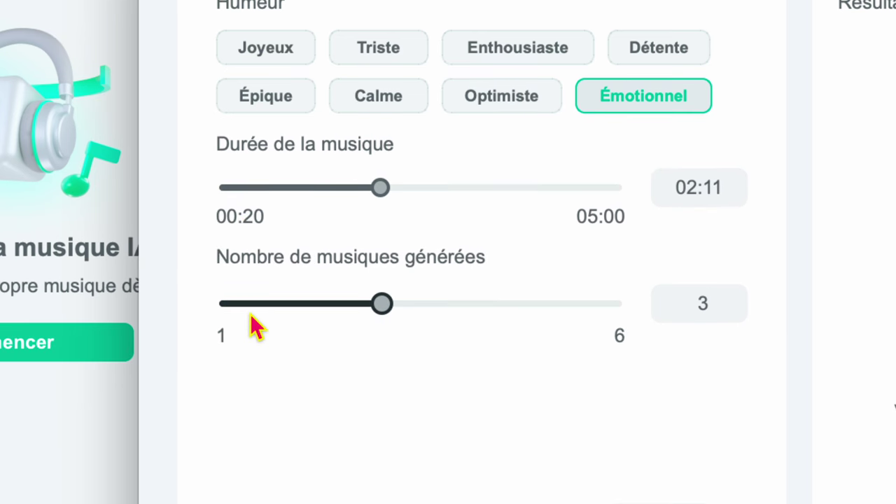
Step: Compare the estimated credit consumption for 6 and 3 generated tracks and examine the AI credit details
drag(390, 307, 618, 311)
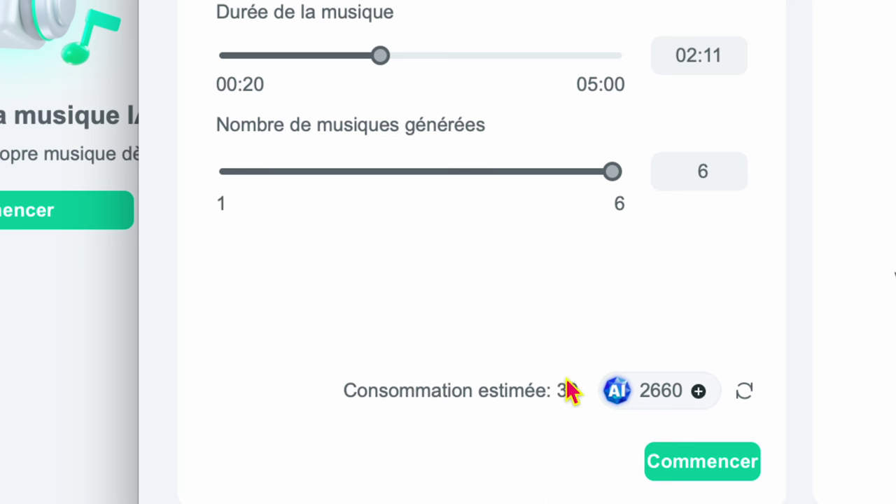
click(405, 175)
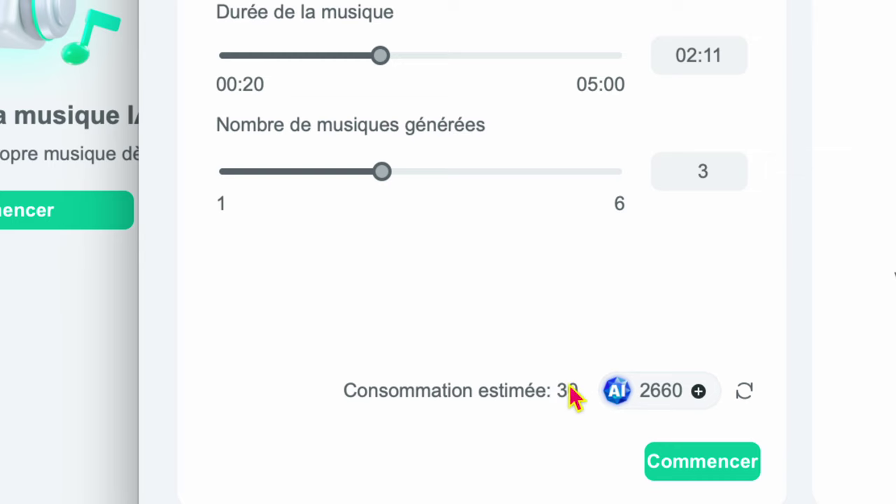
mouse_move(658, 392)
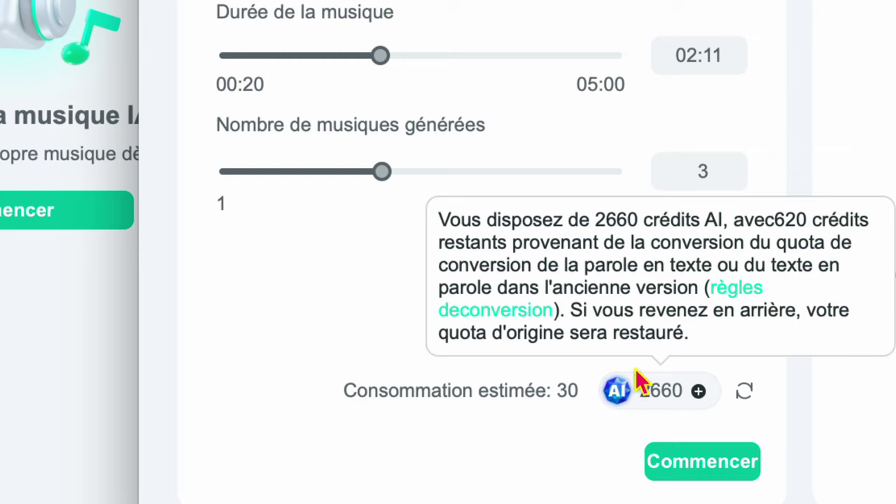
Step: Set the number of generated tracks to 6, refresh the AI credit balance and start generating the music
drag(396, 171, 642, 190)
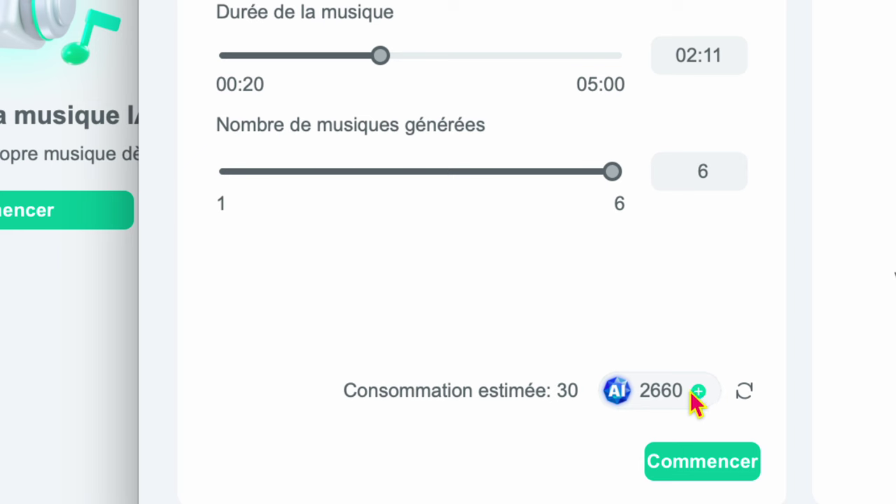
click(744, 391)
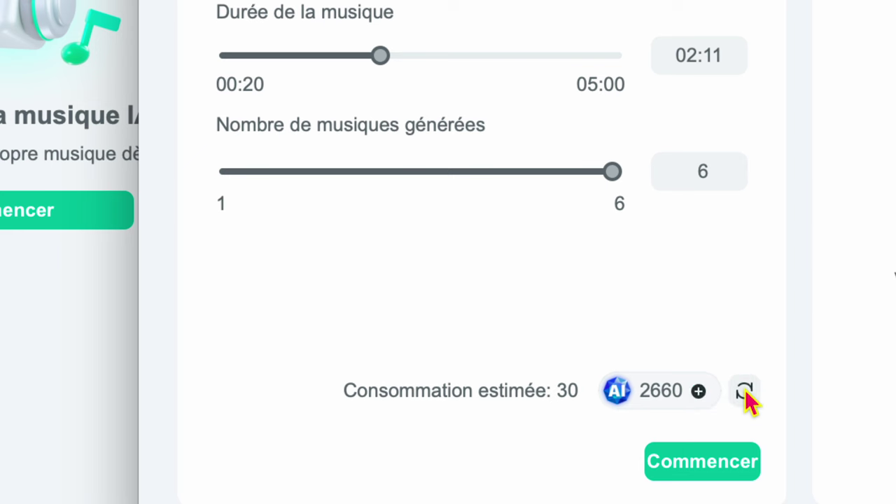
mouse_move(668, 395)
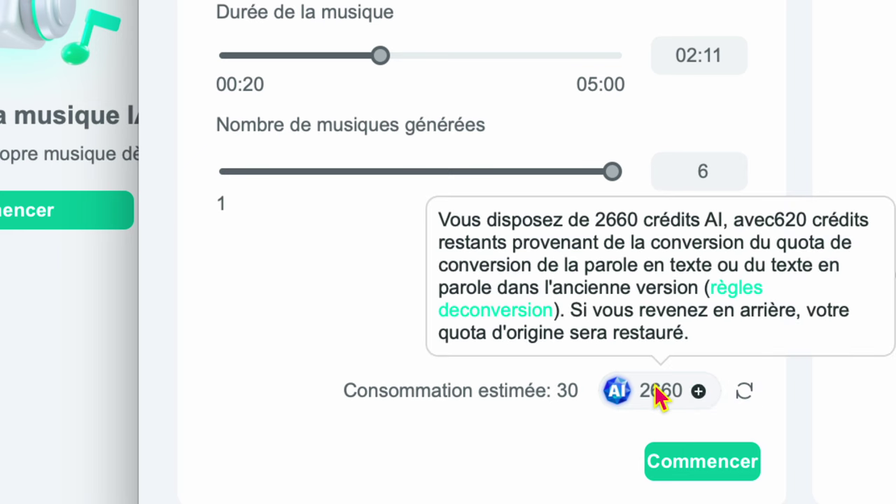
click(689, 459)
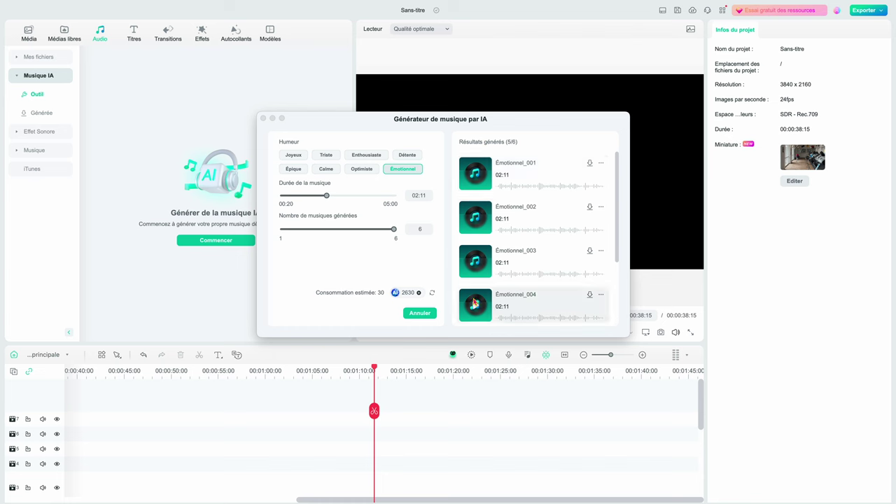
Step: Preview the generated track Émotionnel_001, view its usage details, and download Émotionnel_001 and Émotionnel_002
scroll(490, 196, up, 3)
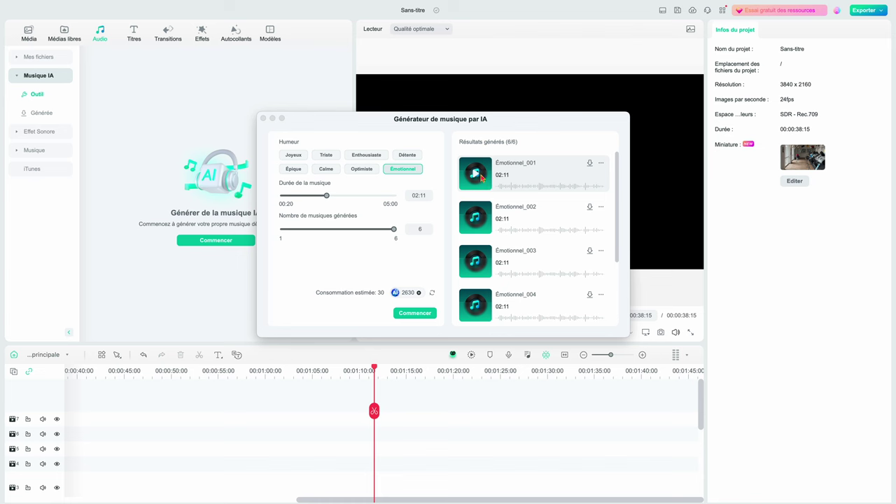
click(476, 175)
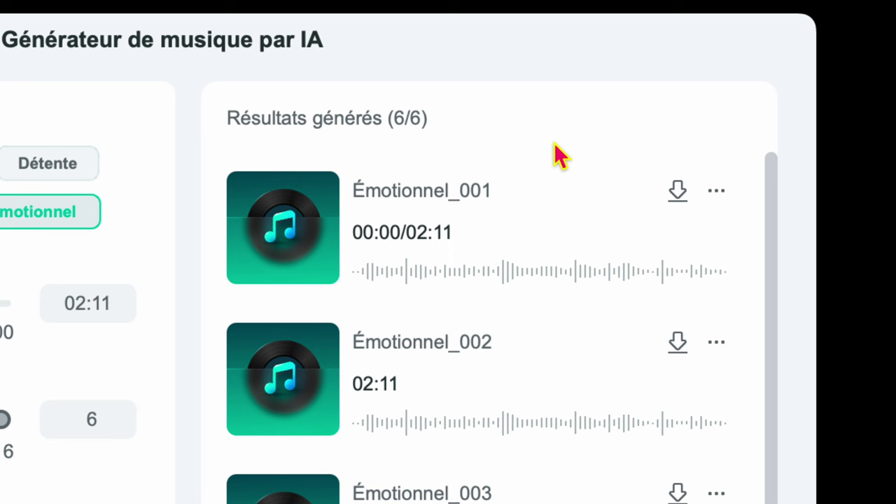
click(716, 188)
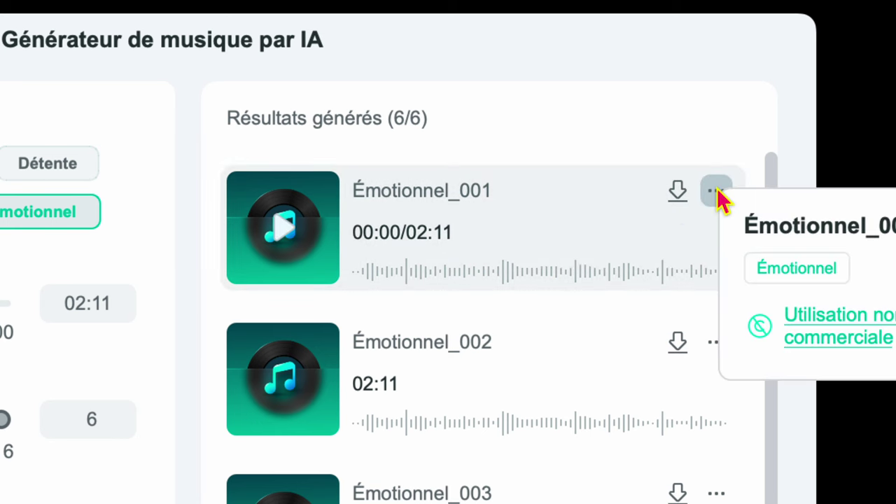
click(676, 193)
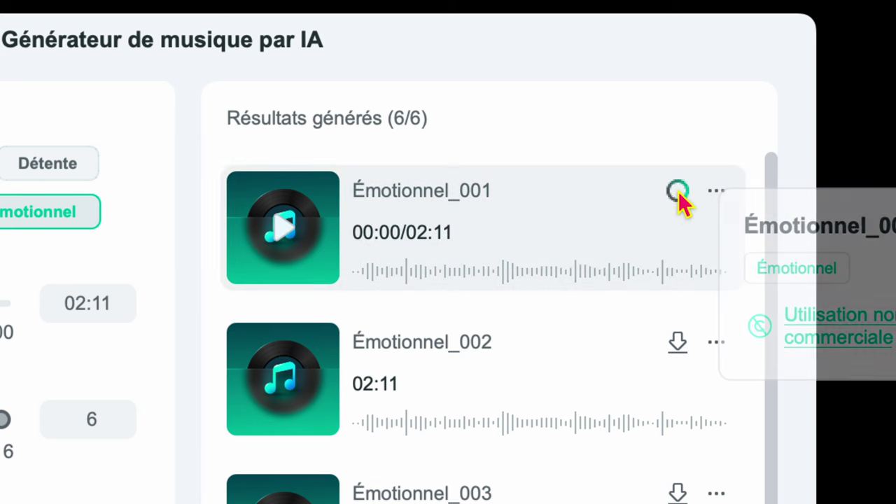
click(677, 345)
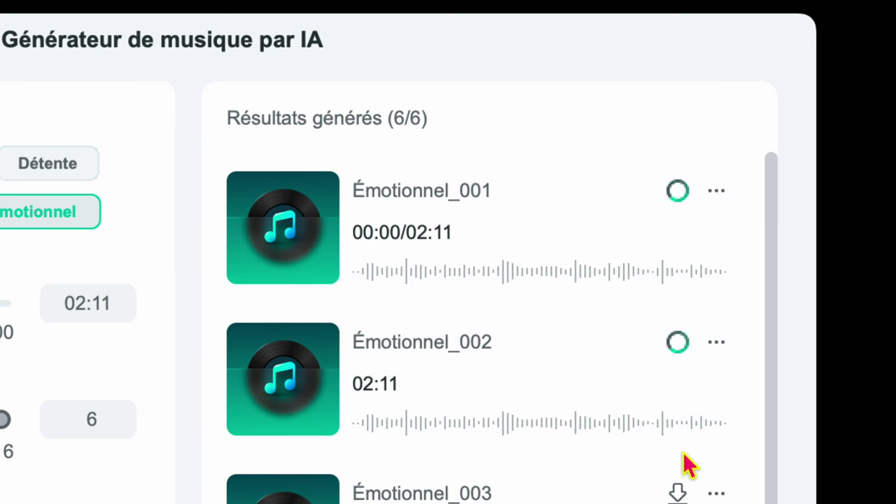